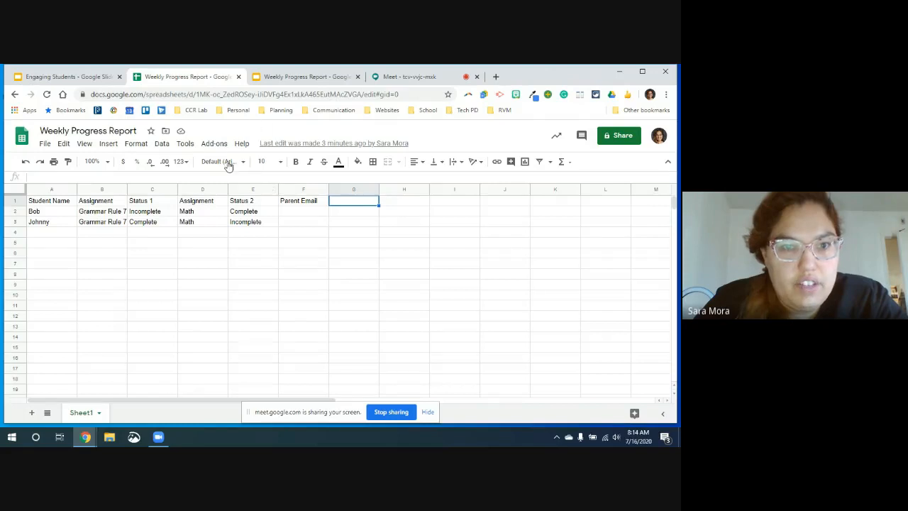
# Step: Launch the Autocrat add-on for the Weekly Progress Report spreadsheet and start a new merge job
pyautogui.click(210, 145)
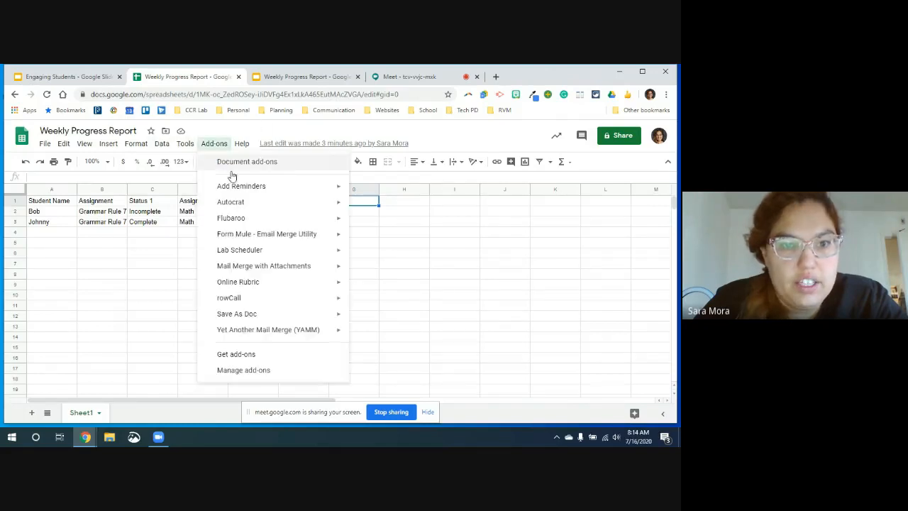
pyautogui.moveTo(244, 206)
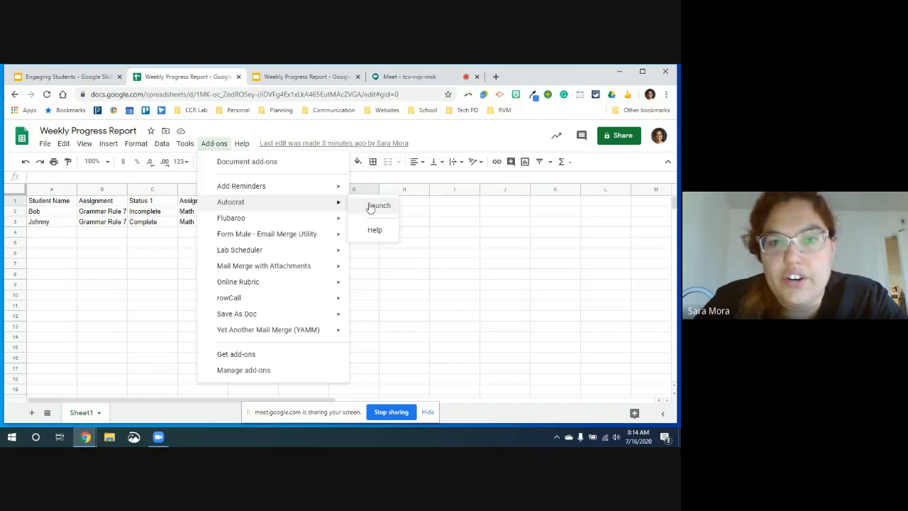
pyautogui.click(369, 205)
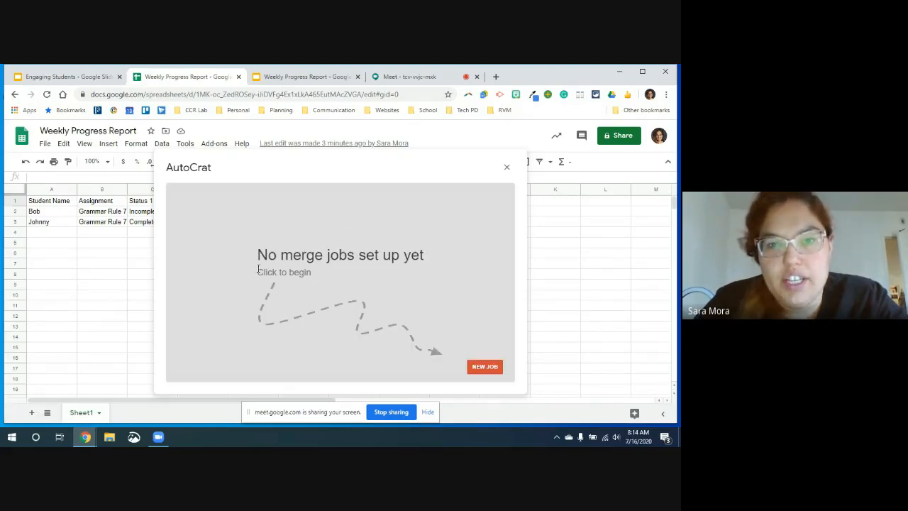
pyautogui.click(486, 368)
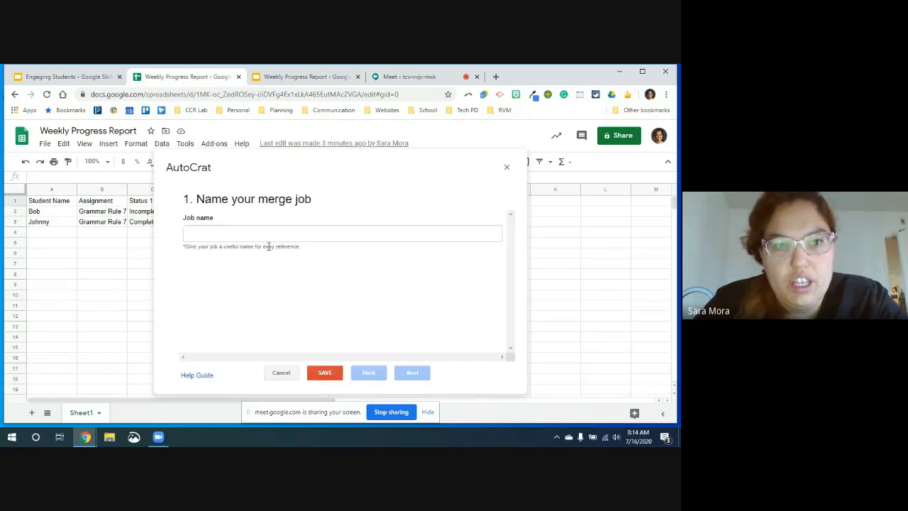
# Step: Name the merge job Weekly Progress Report and continue to the template choice
pyautogui.click(271, 233)
pyautogui.write('Week')
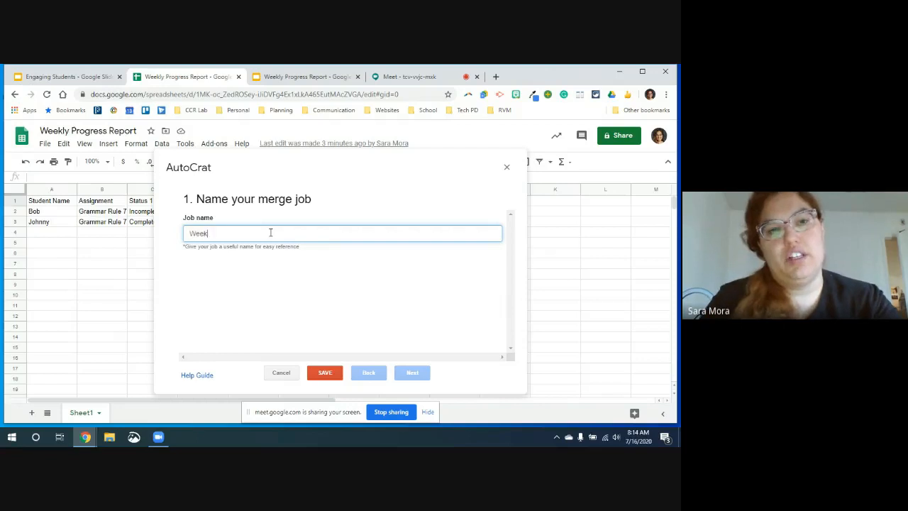
pyautogui.write('ly Progr')
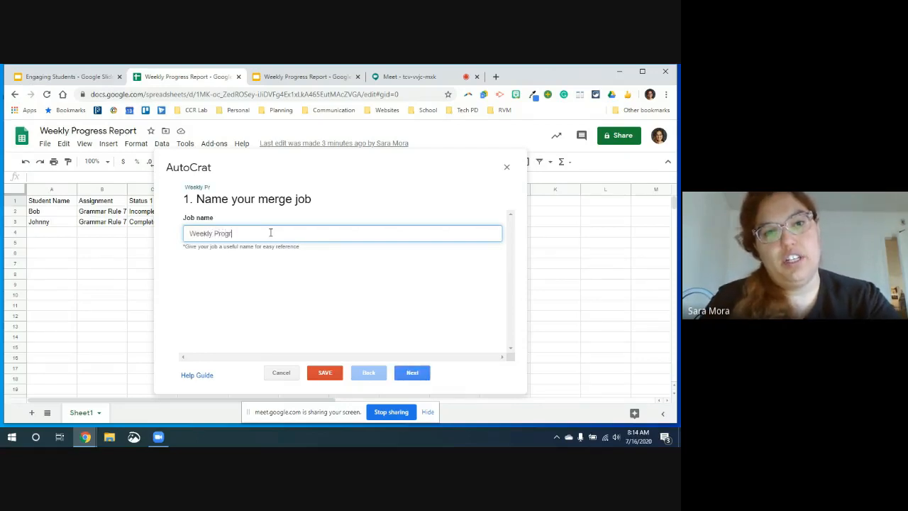
pyautogui.write('ess Report')
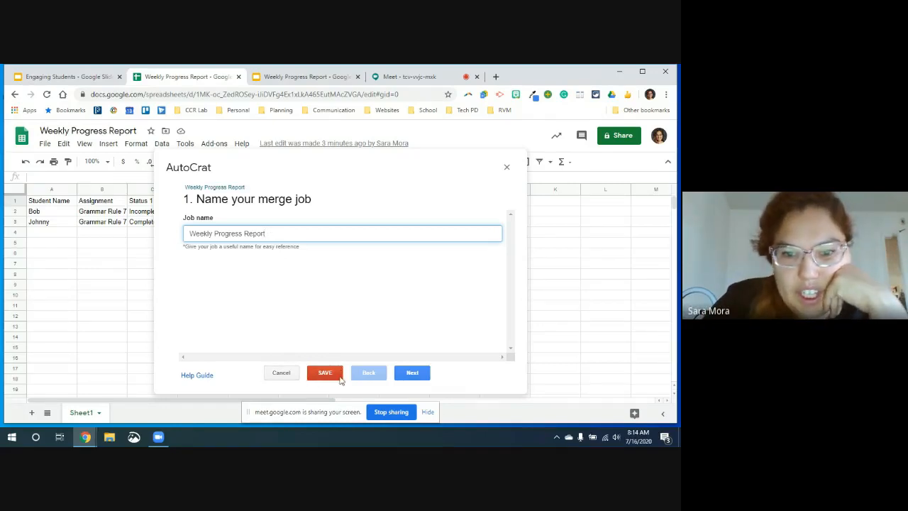
pyautogui.click(411, 374)
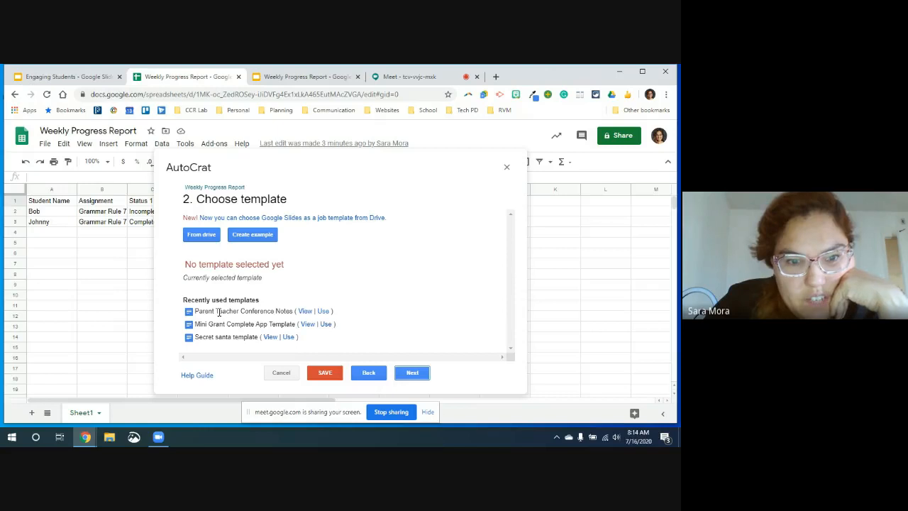
# Step: Select the Weekly Progress Report Slides file from Drive as the merge template and continue to the data mapping
pyautogui.click(202, 235)
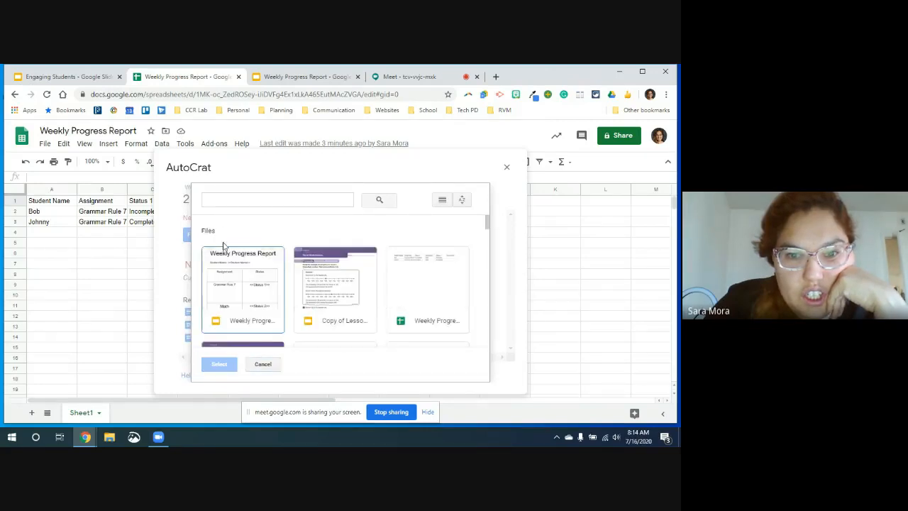
pyautogui.click(234, 284)
pyautogui.click(219, 365)
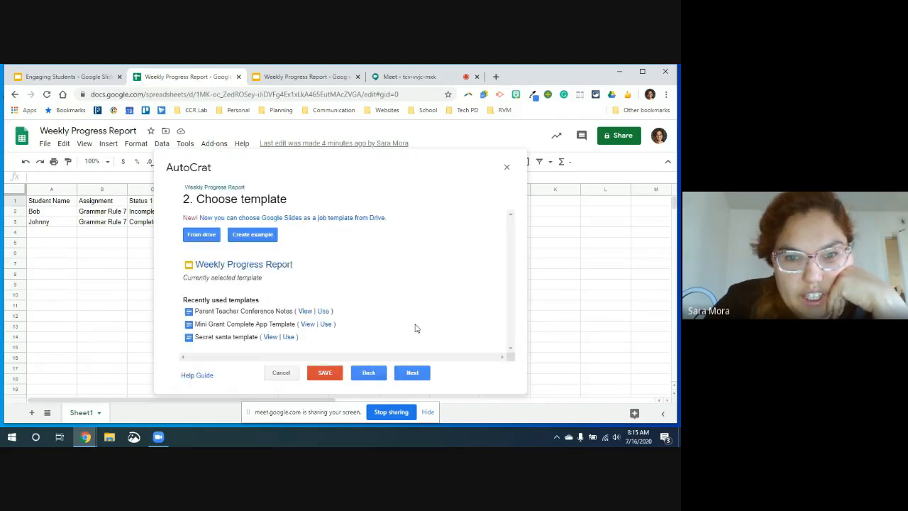
pyautogui.click(415, 374)
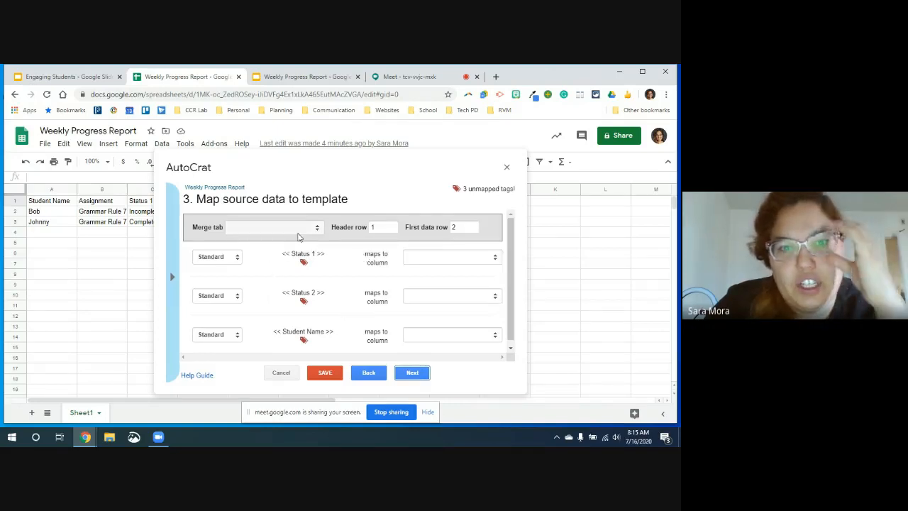
# Step: Set the merge tab to Sheet1, check the mapped tags against the Slides template, and continue to the file settings
pyautogui.click(298, 228)
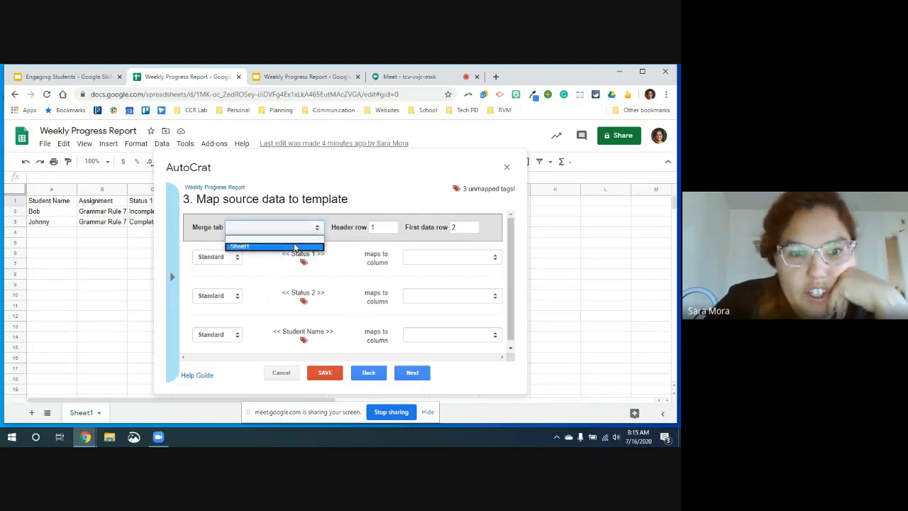
pyautogui.click(295, 247)
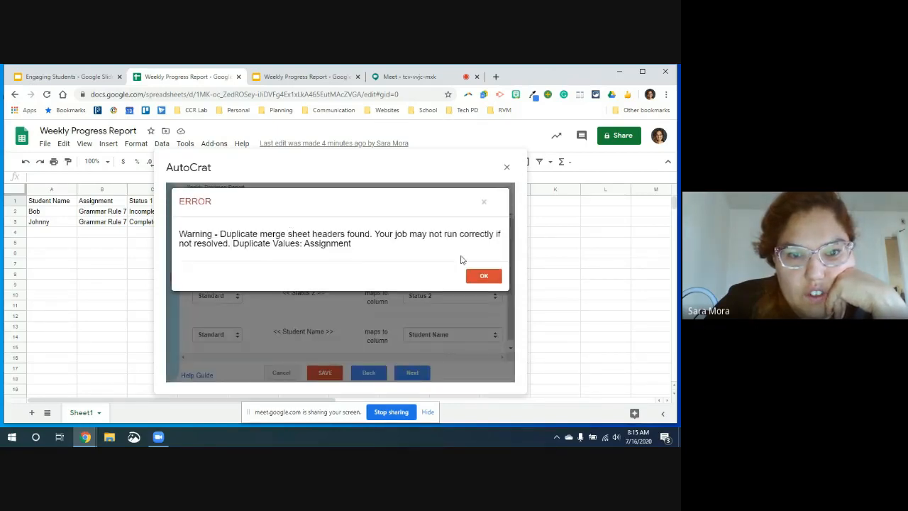
pyautogui.click(482, 276)
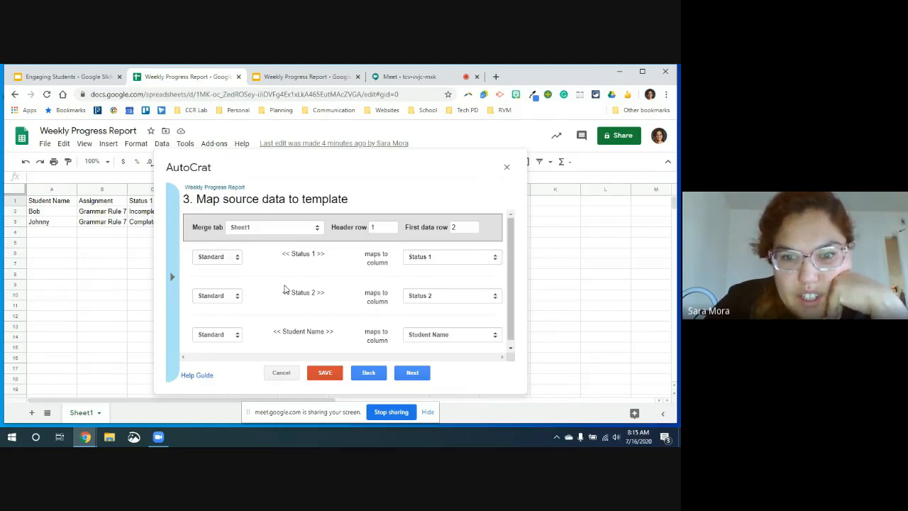
pyautogui.scroll(-1, 357, 310)
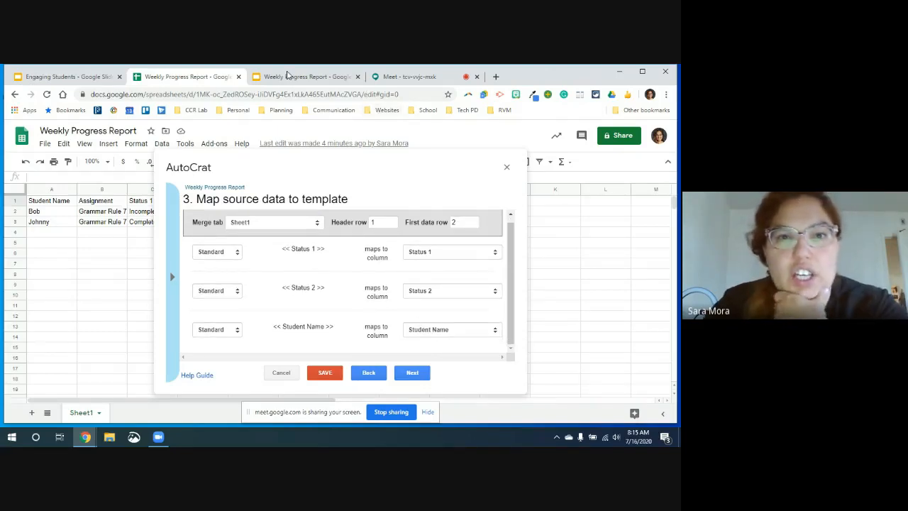
pyautogui.click(289, 76)
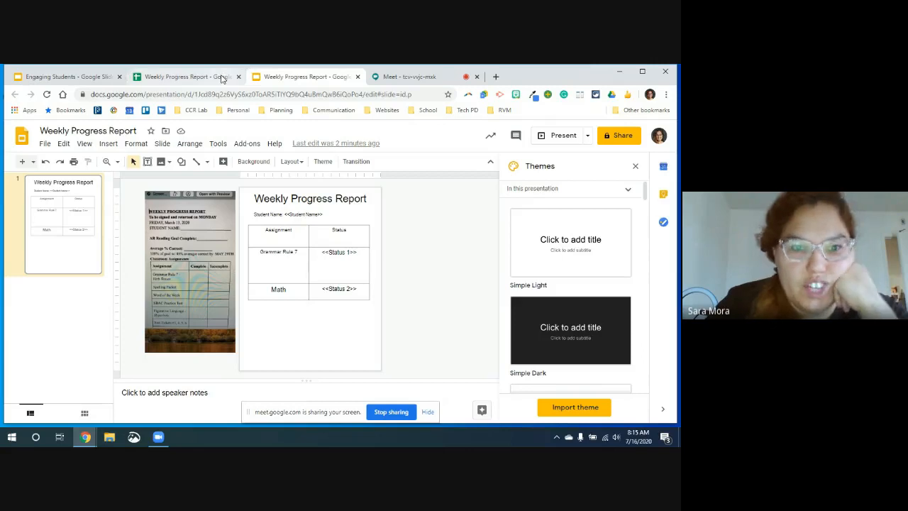
pyautogui.click(225, 77)
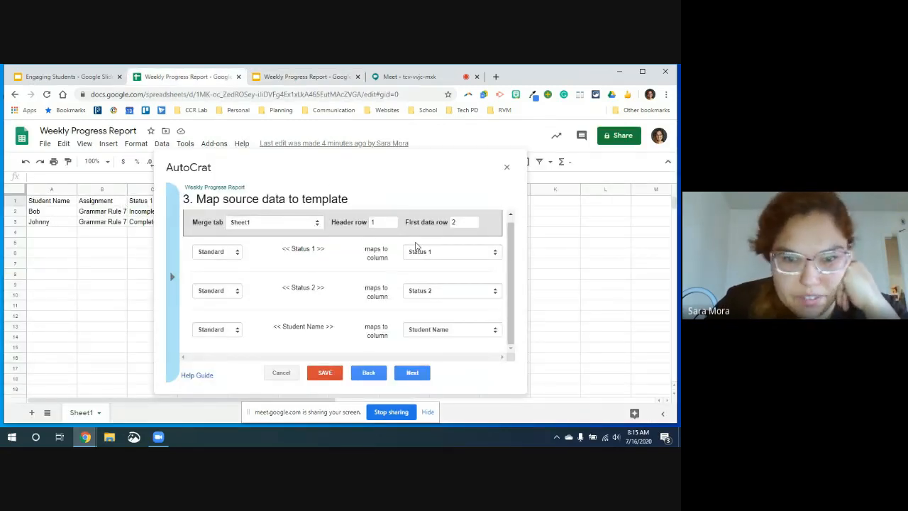
pyautogui.click(410, 374)
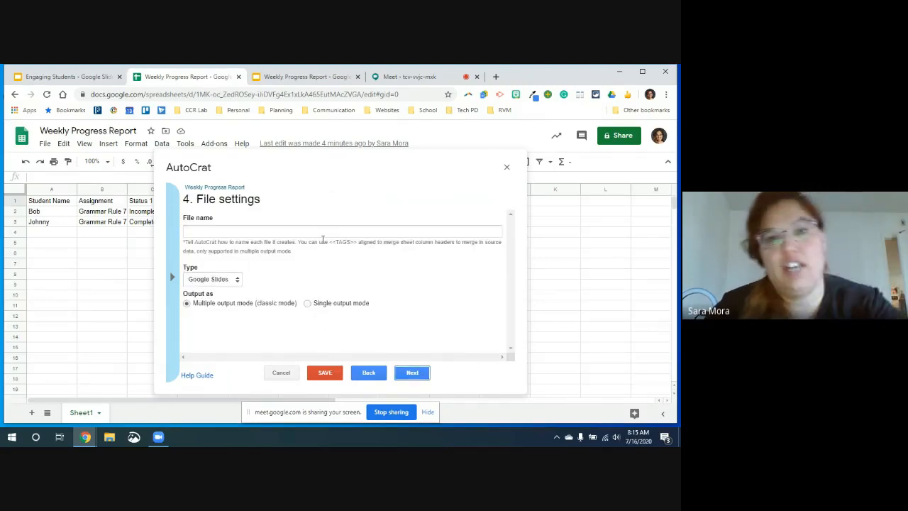
# Step: Set the output file name to "<<Student Name>> <<Week>> Progress Report" and continue to the destination folder
pyautogui.click(324, 232)
pyautogui.moveTo(334, 242); pyautogui.dragTo(355, 243)
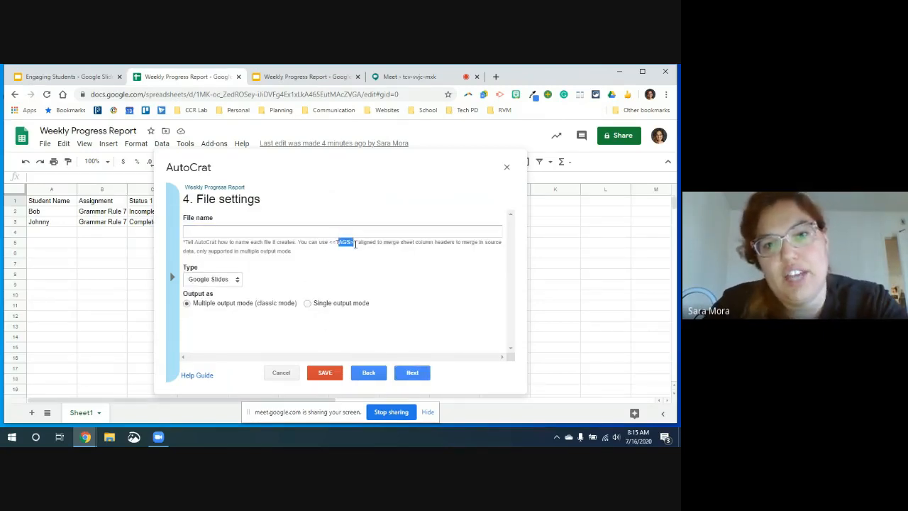
pyautogui.click(325, 233)
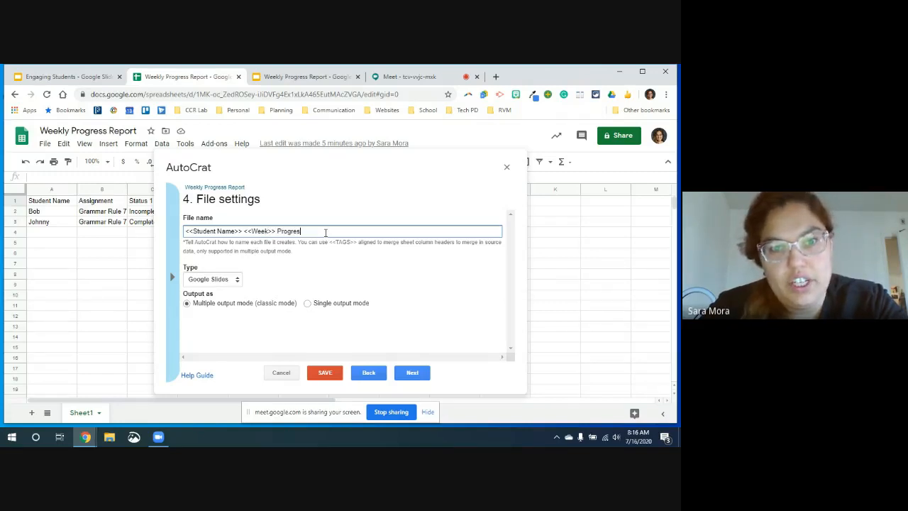
pyautogui.write('eport')
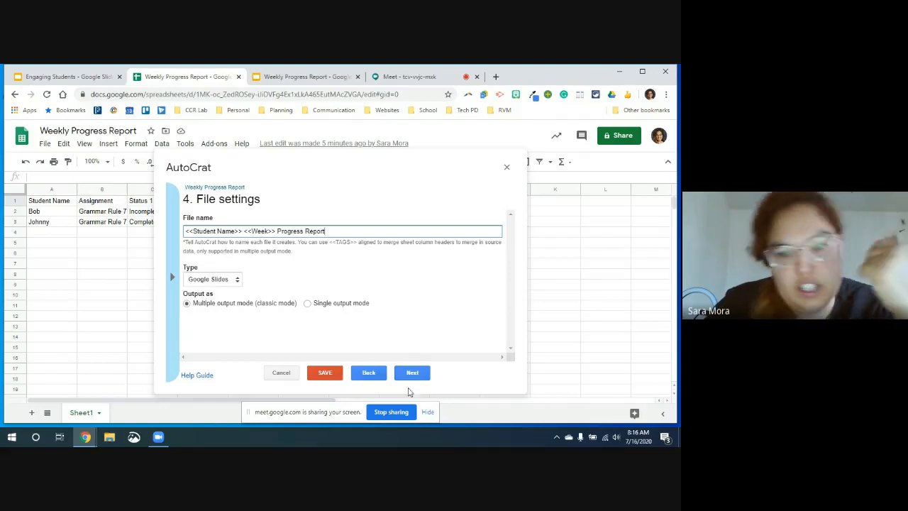
pyautogui.click(411, 372)
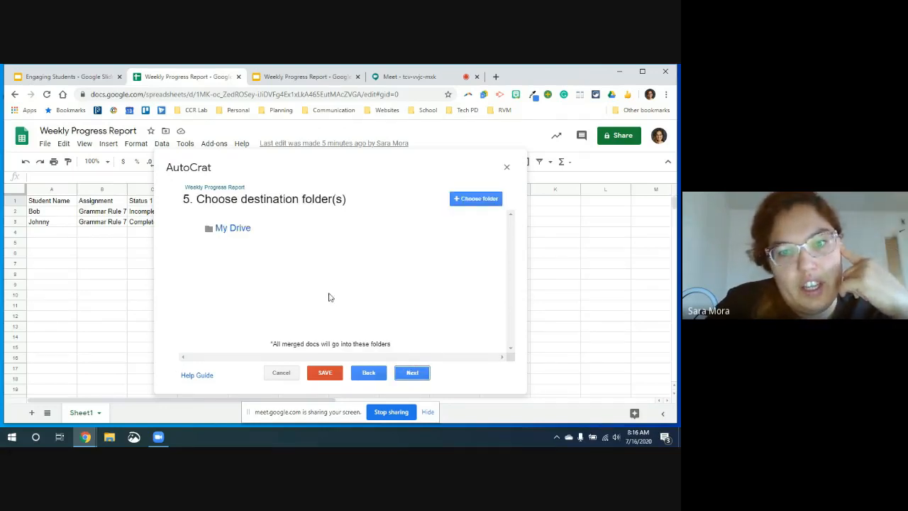
# Step: Accept My Drive as the destination folder and skip the optional dynamic folder reference and merge condition
pyautogui.moveTo(203, 232)
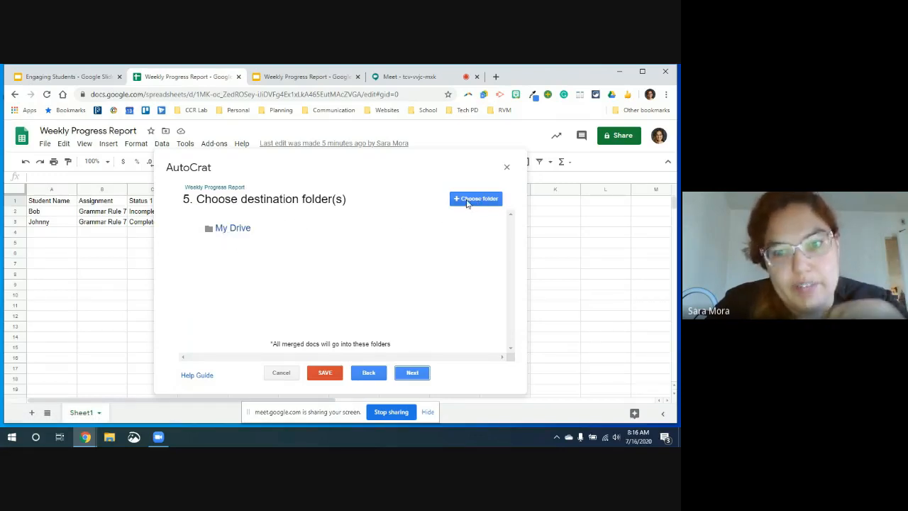
pyautogui.click(415, 374)
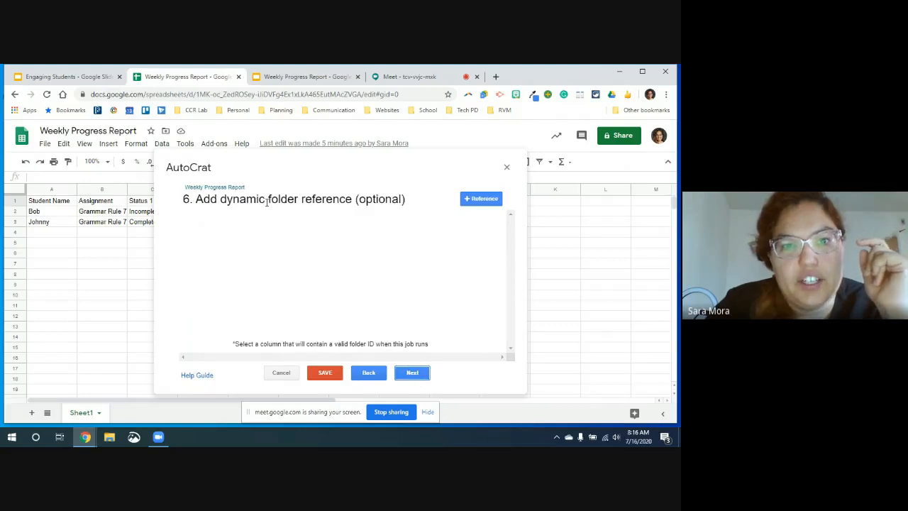
pyautogui.click(415, 374)
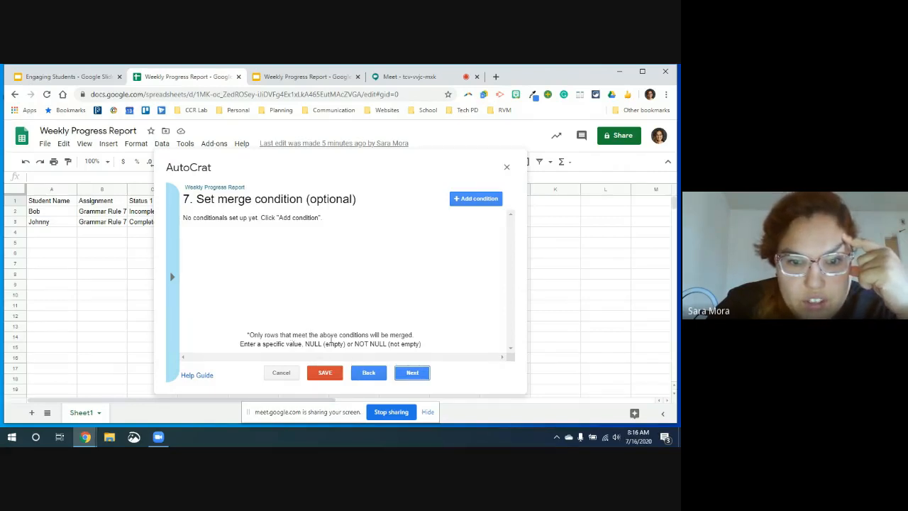
pyautogui.click(418, 381)
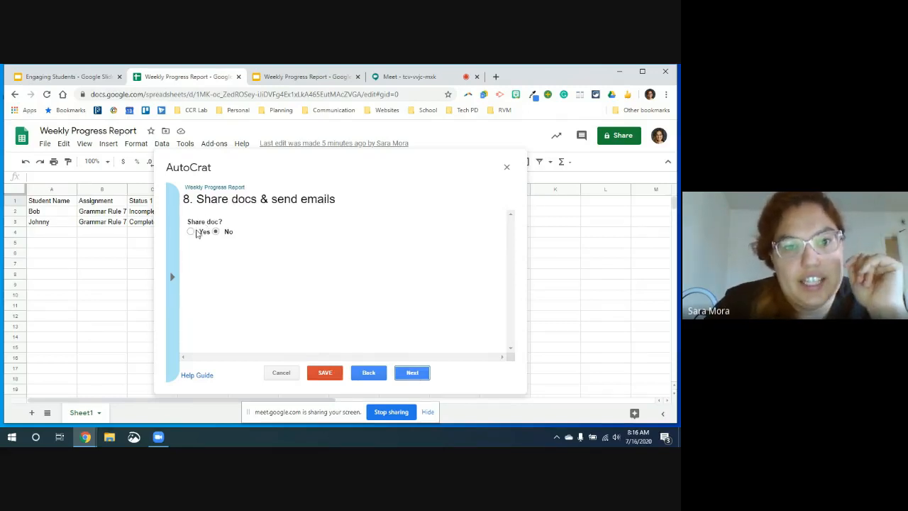
# Step: Enable document sharing as PDF, disallow re-sharing by collaborators, and send from the generic no-reply address
pyautogui.click(194, 233)
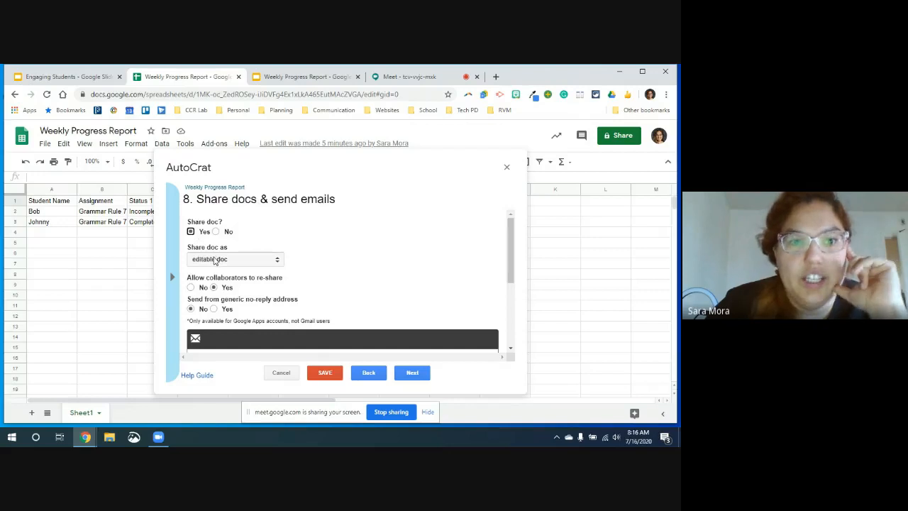
pyautogui.click(214, 260)
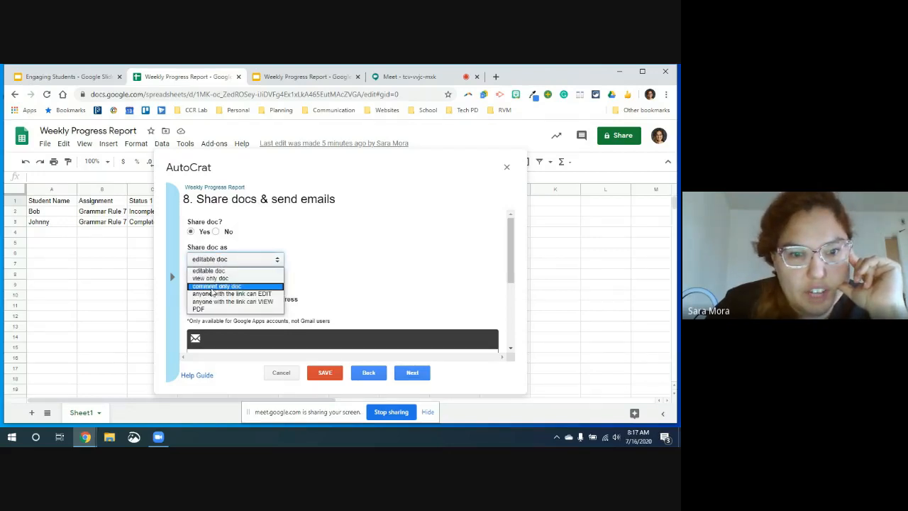
pyautogui.click(206, 310)
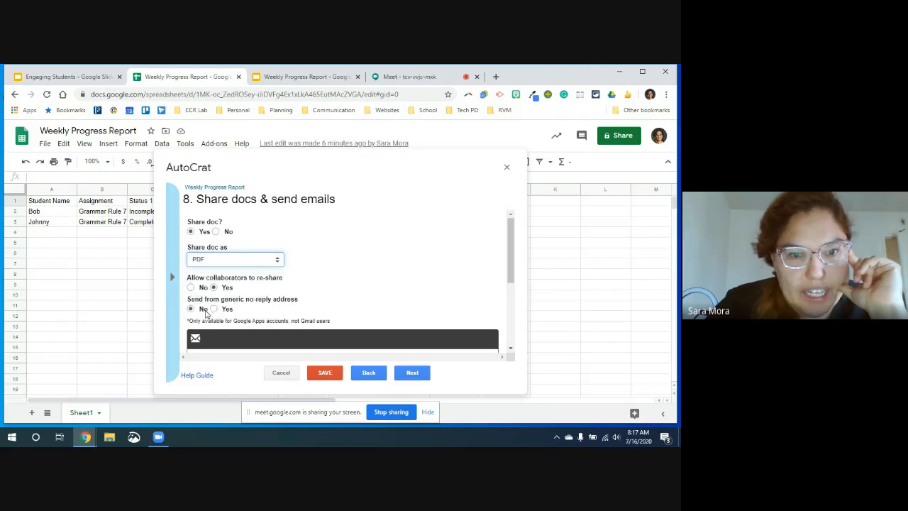
pyautogui.scroll(-1, 359, 259)
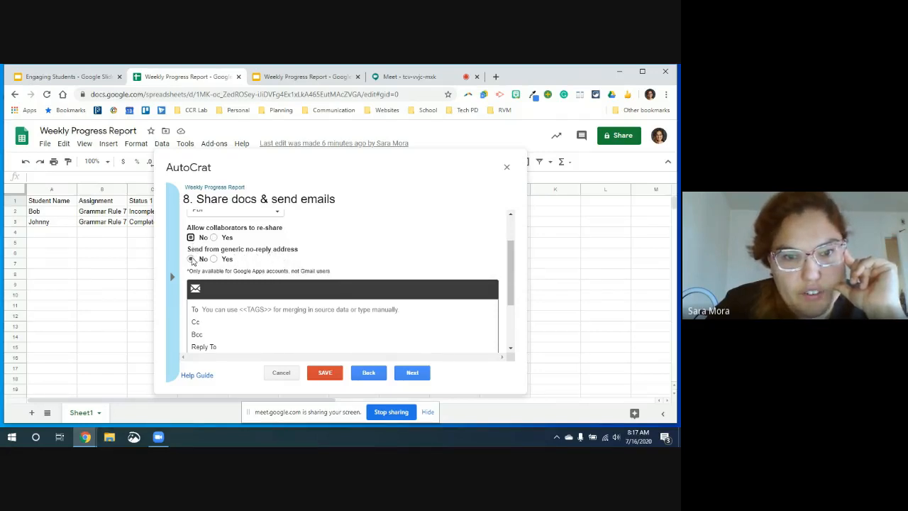
pyautogui.click(215, 259)
# Step: Address the email to the merge tag <<Parent Email>>
pyautogui.scroll(-3, 267, 266)
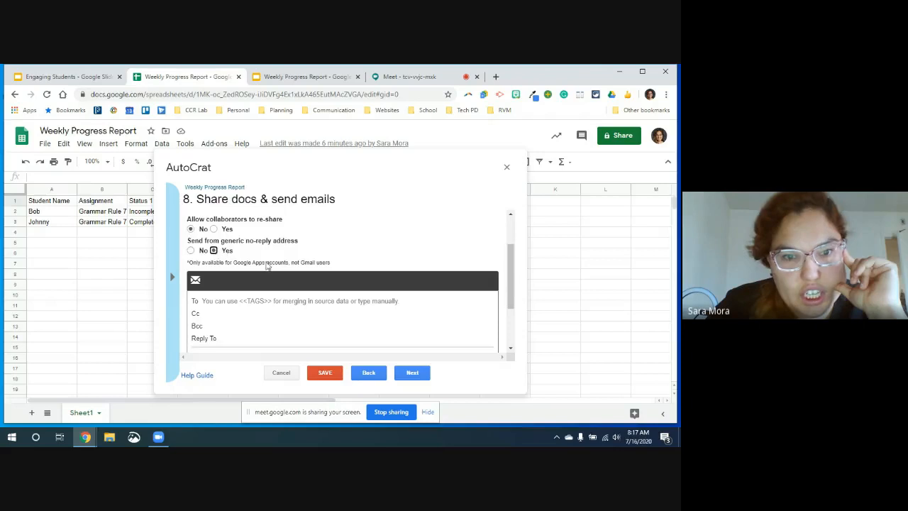
pyautogui.click(240, 223)
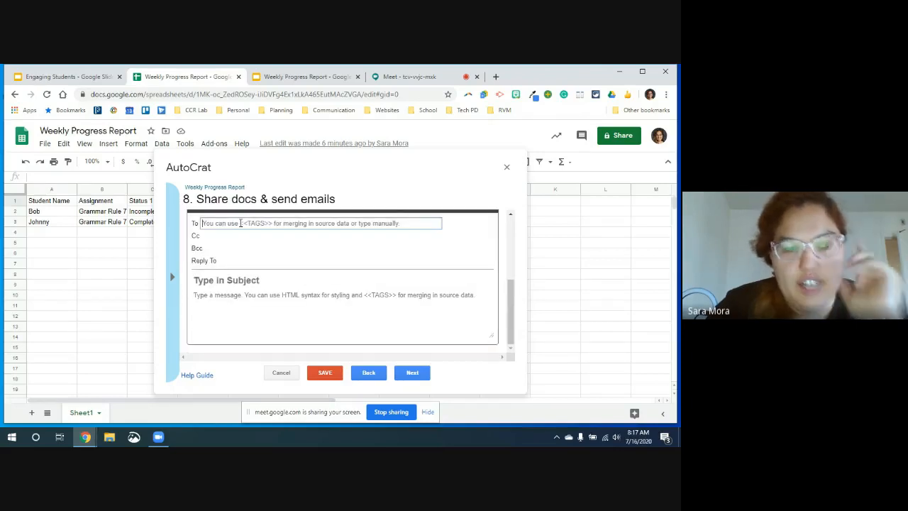
pyautogui.write('<<F')
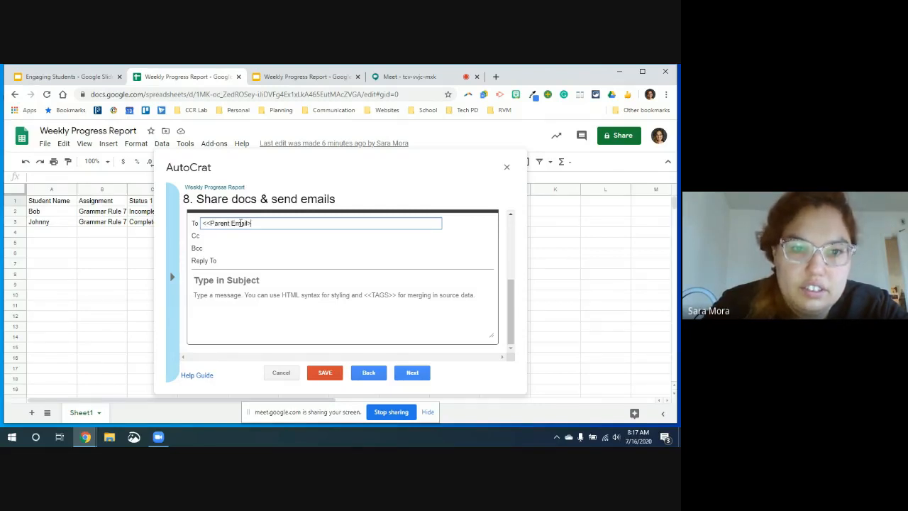
pyautogui.write('>')
# Step: Set the email subject to "Hello Parent, Here is your child's weekly Progress Report." and continue to the job triggers
pyautogui.click(219, 280)
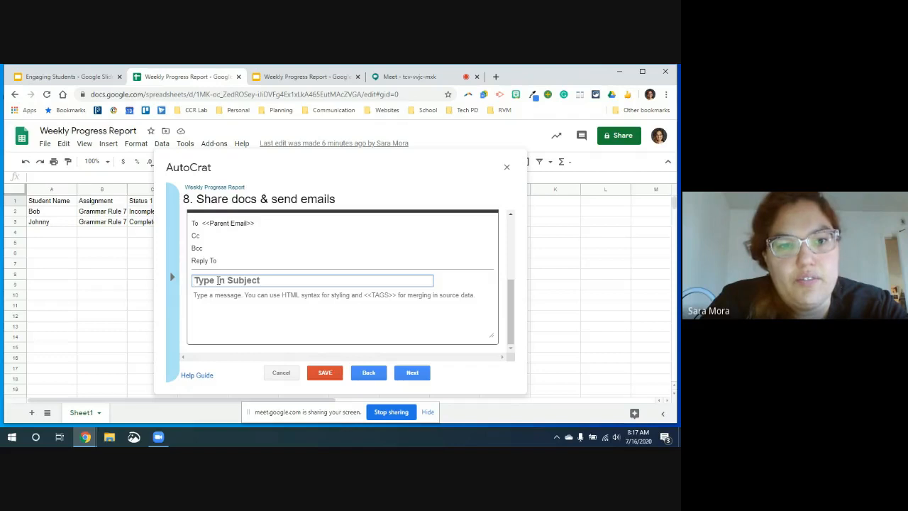
pyautogui.write('Hello Parent, He')
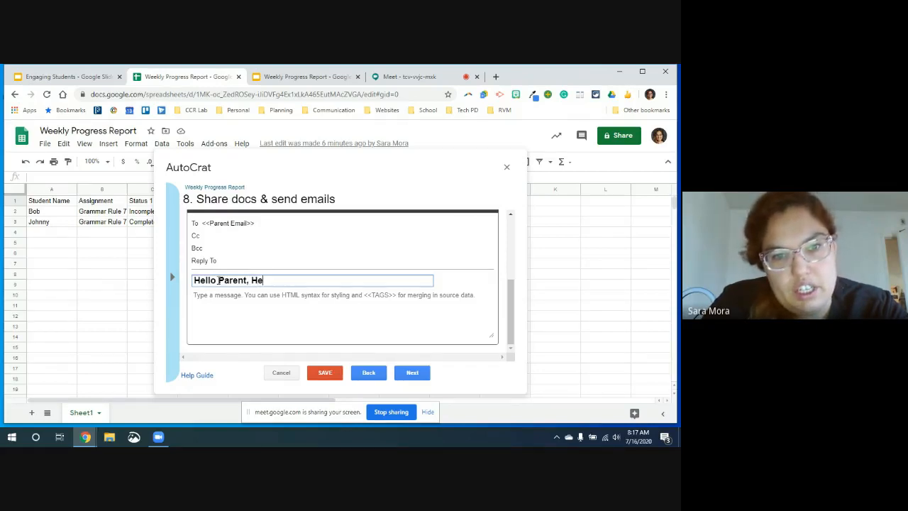
pyautogui.write('re is your chil')
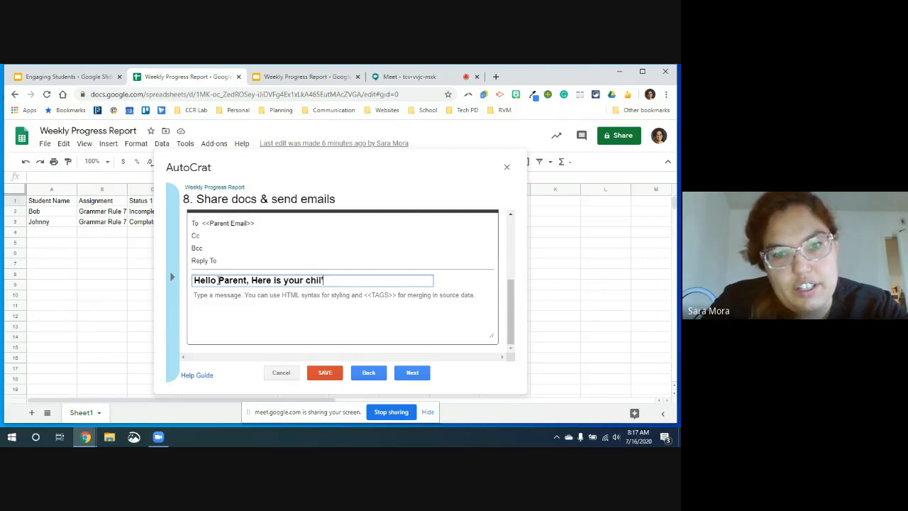
pyautogui.write("d's weekly ")
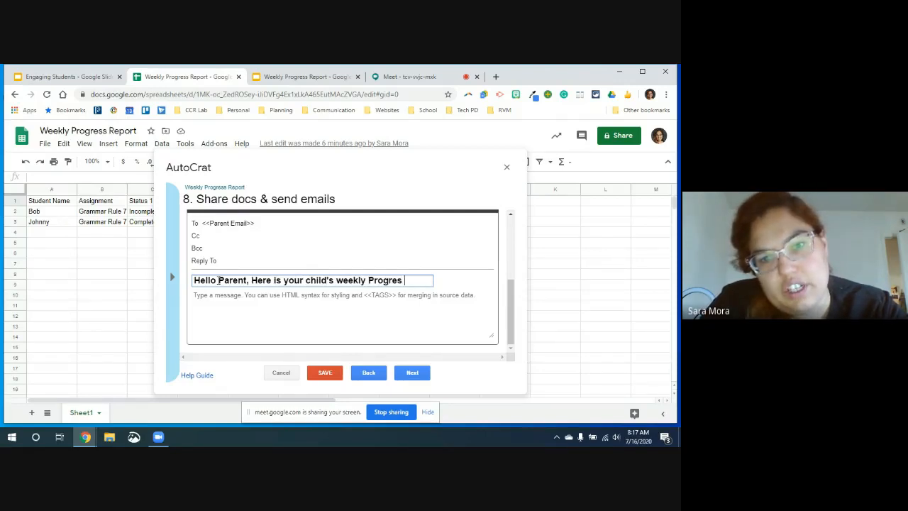
pyautogui.write('Progress Report.')
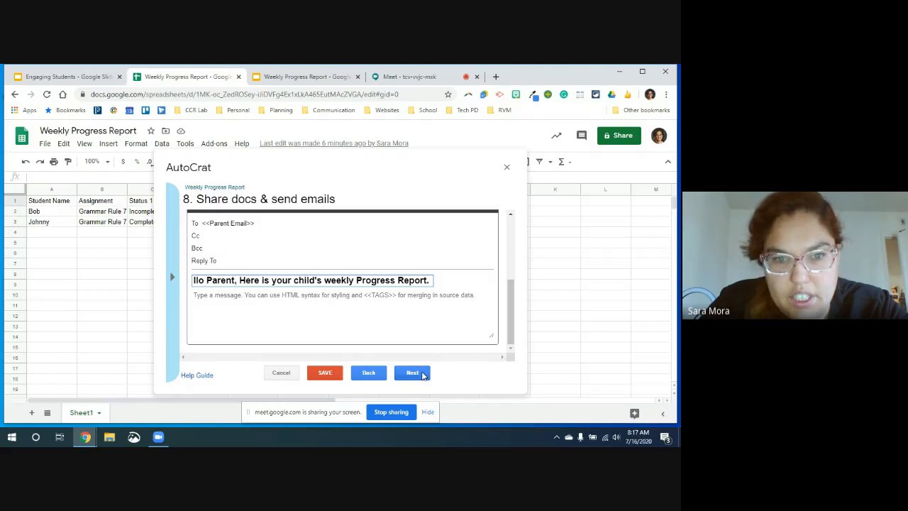
pyautogui.click(424, 376)
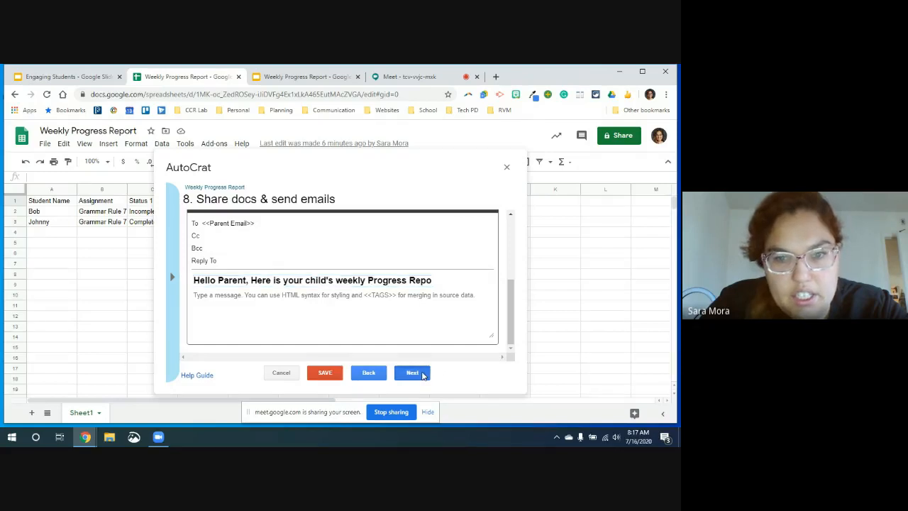
# Step: Return to the sharing settings, turn off document sharing for the job, and continue to the job triggers
pyautogui.click(381, 376)
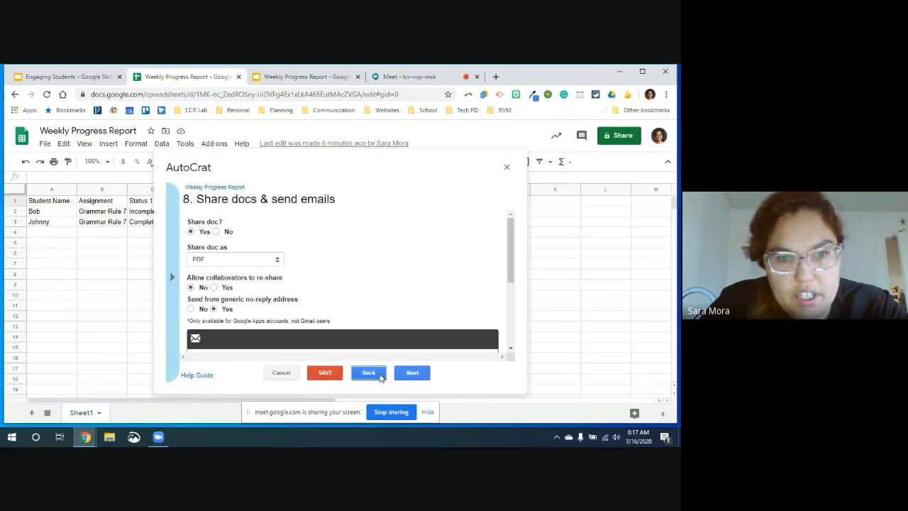
pyautogui.click(215, 232)
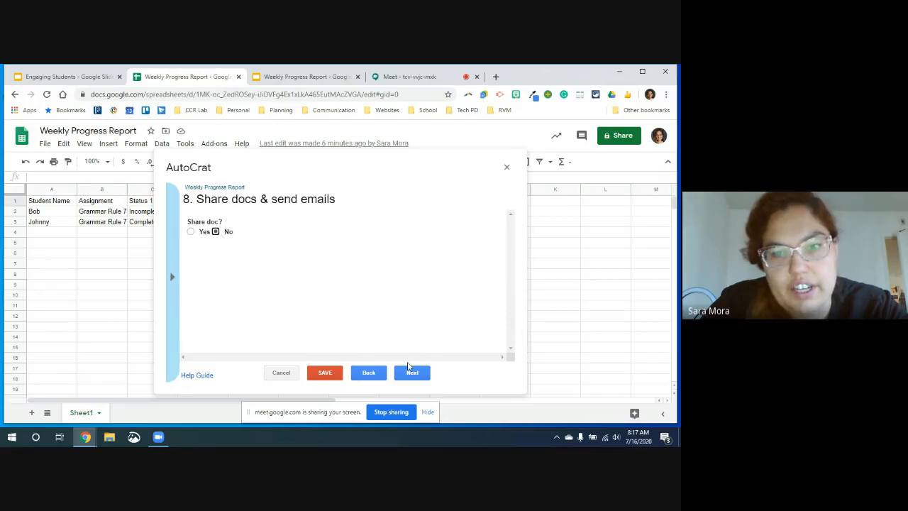
pyautogui.click(412, 374)
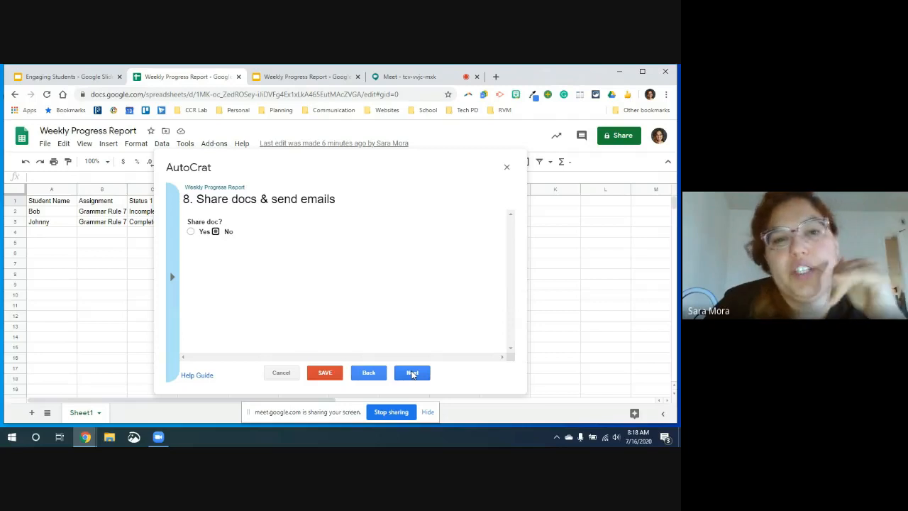
pyautogui.click(412, 374)
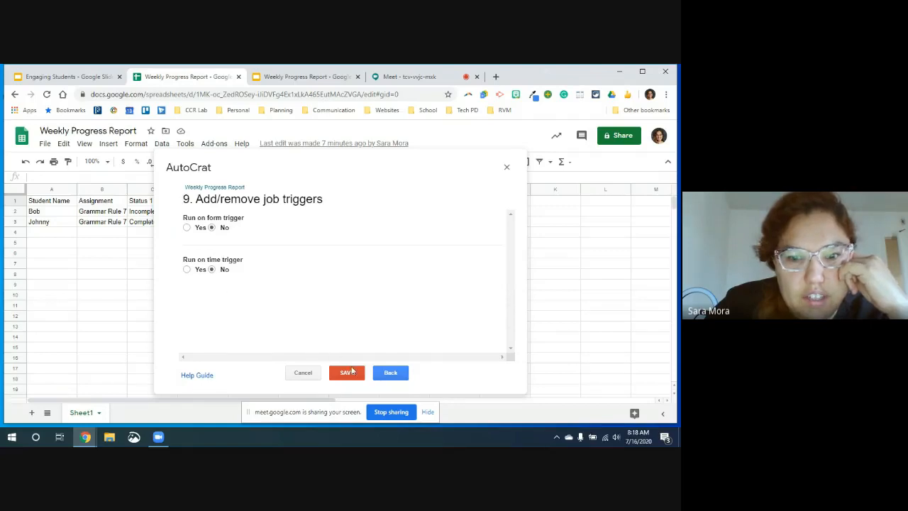
# Step: Save the Weekly Progress Report job without a form or time trigger and run the merge
pyautogui.click(387, 374)
pyautogui.click(412, 372)
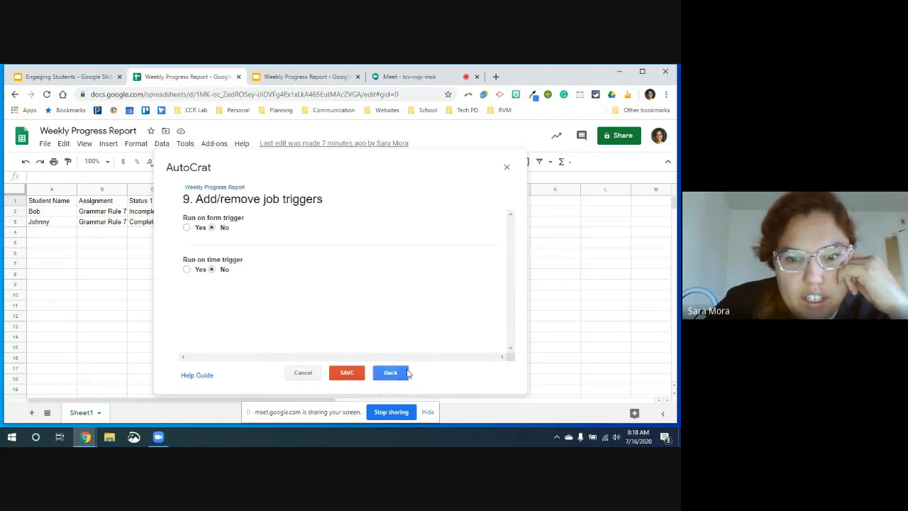
pyautogui.click(351, 372)
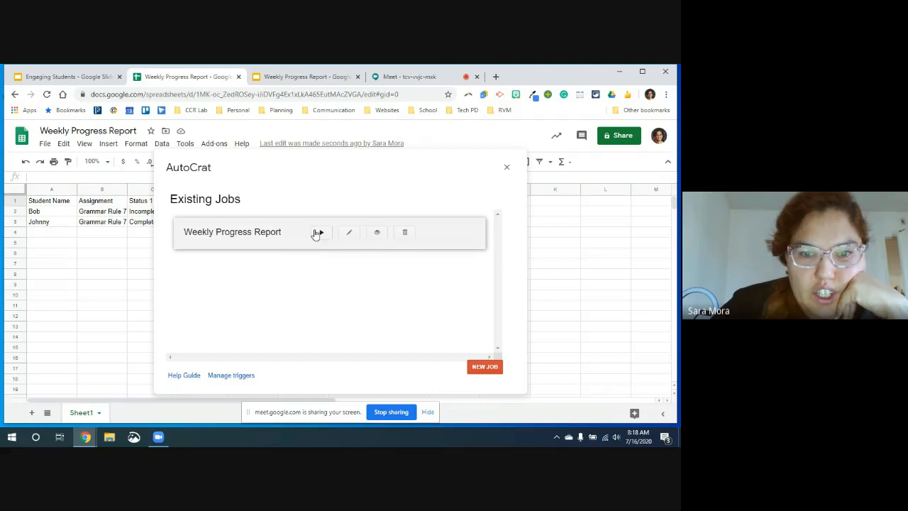
pyautogui.click(317, 233)
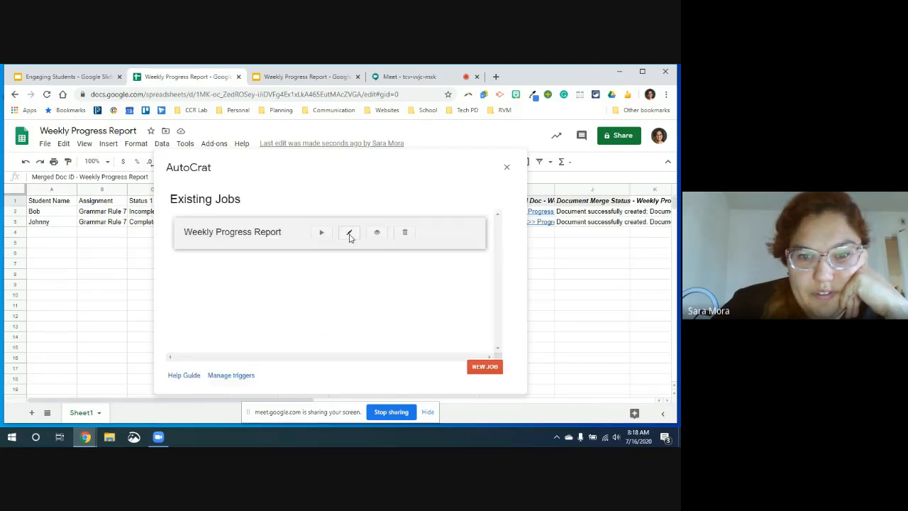
pyautogui.click(507, 168)
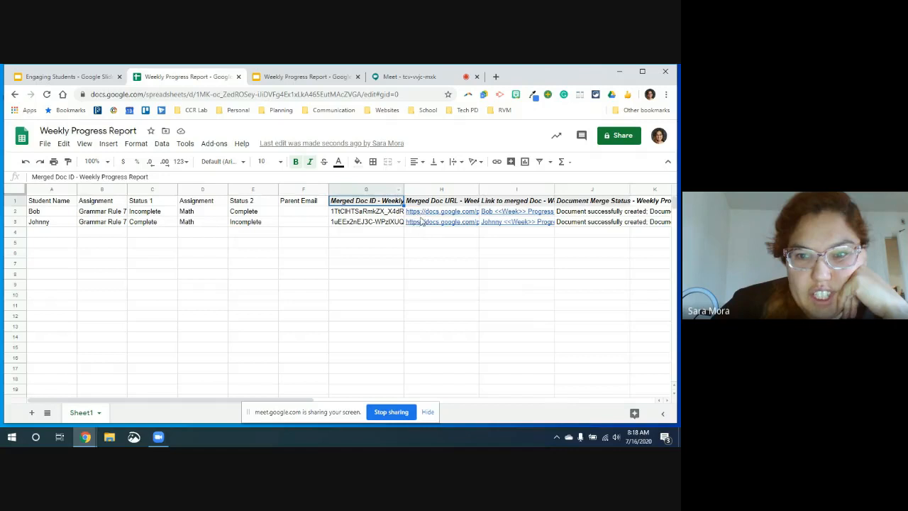
# Step: Open the first student's merged report and compare its assignment statuses with the Status 1 and Status 2 columns of the spreadsheet
pyautogui.moveTo(497, 216)
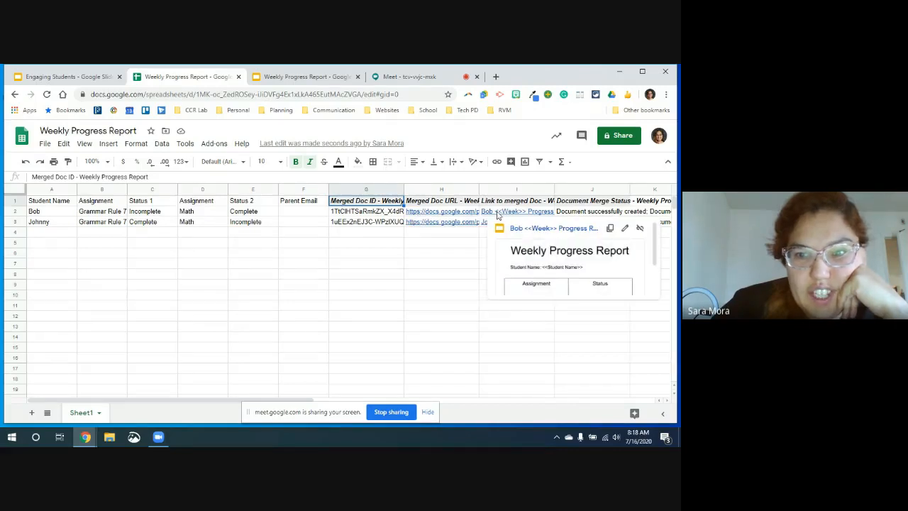
pyautogui.click(514, 228)
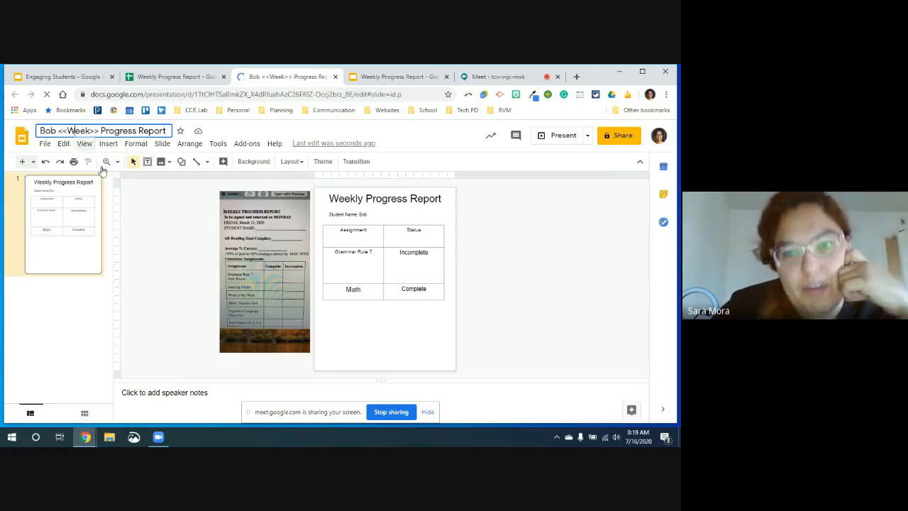
pyautogui.click(364, 217)
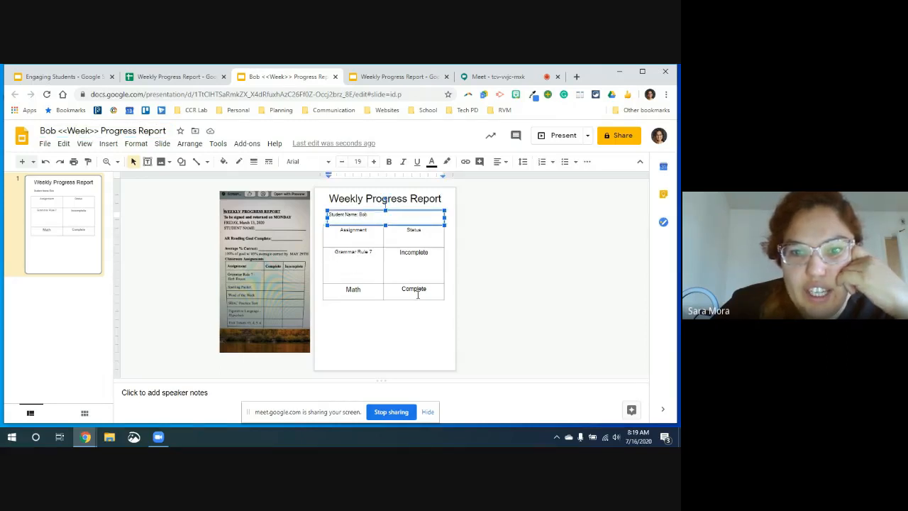
pyautogui.click(209, 78)
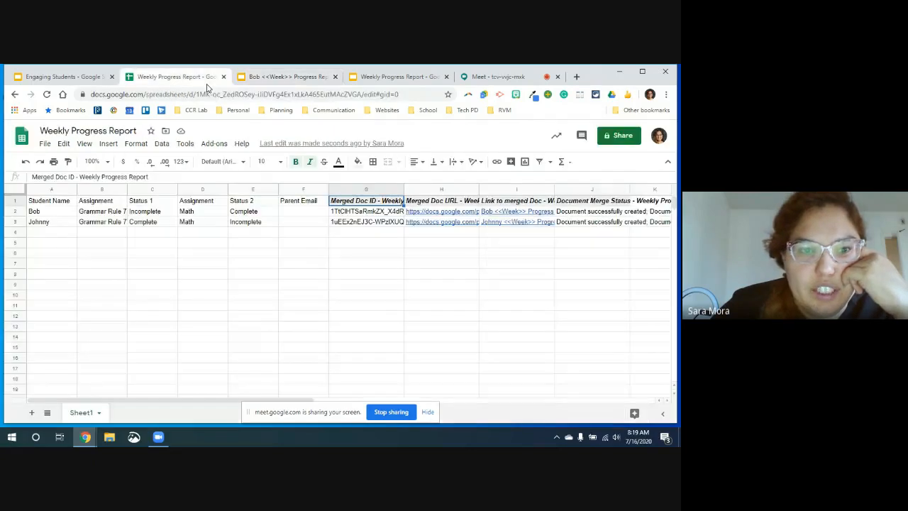
pyautogui.click(143, 212)
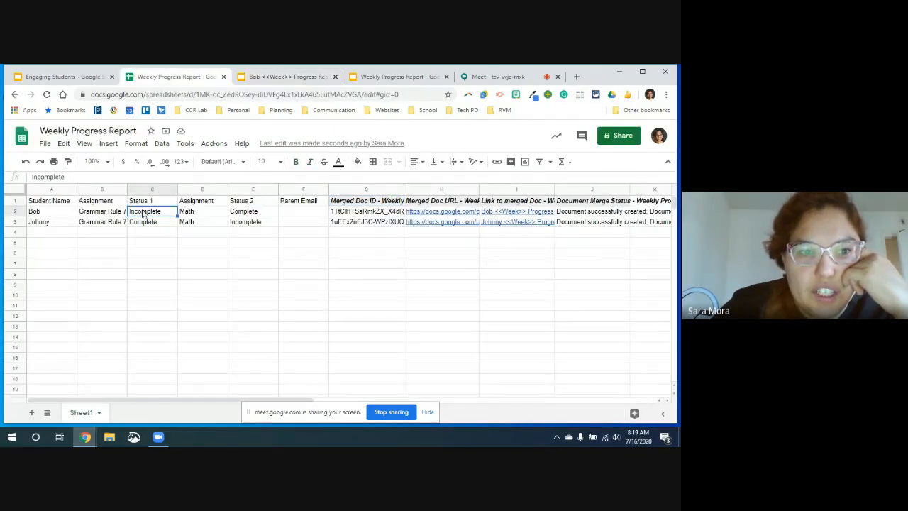
pyautogui.click(241, 202)
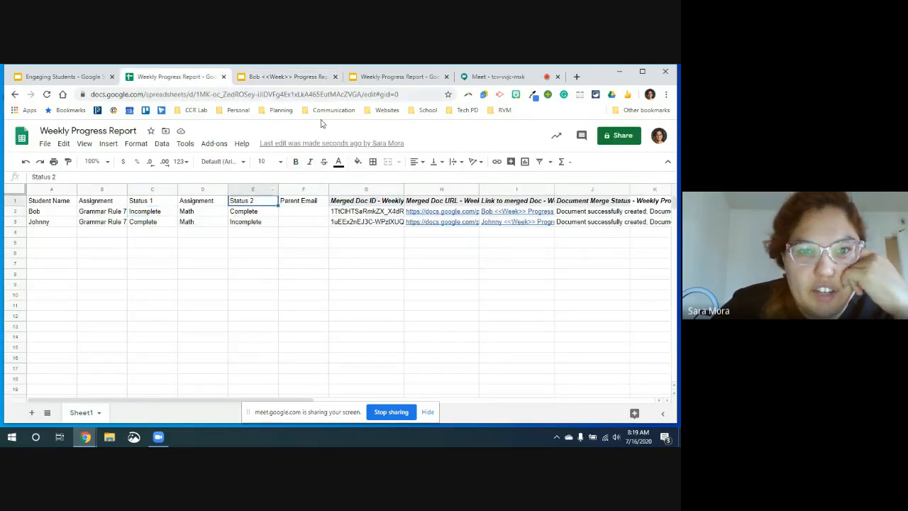
# Step: Check the second student's merged report against the spreadsheet data and switch to the Google Meet tab
pyautogui.click(517, 223)
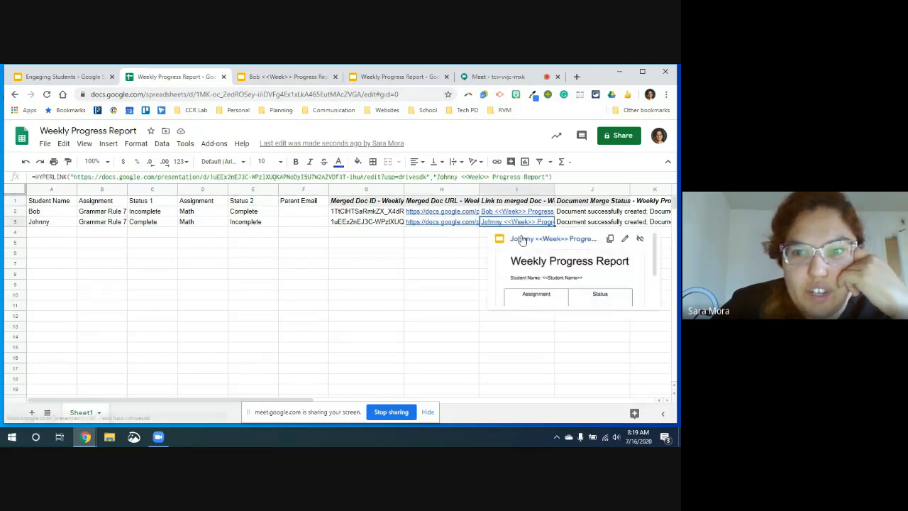
pyautogui.click(522, 239)
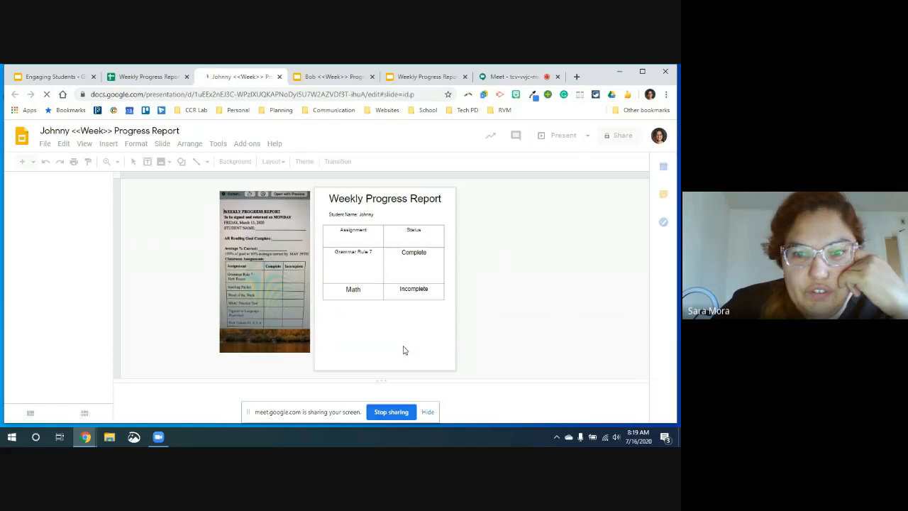
pyautogui.click(258, 239)
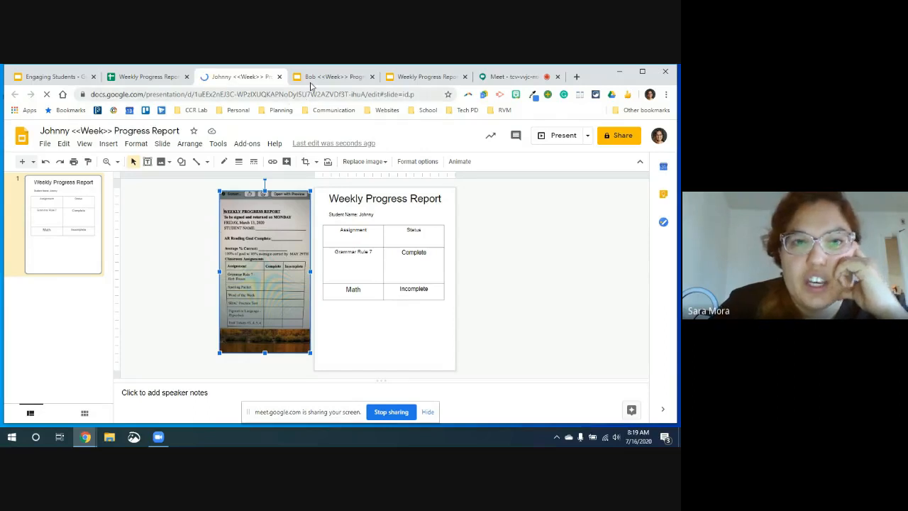
pyautogui.click(147, 78)
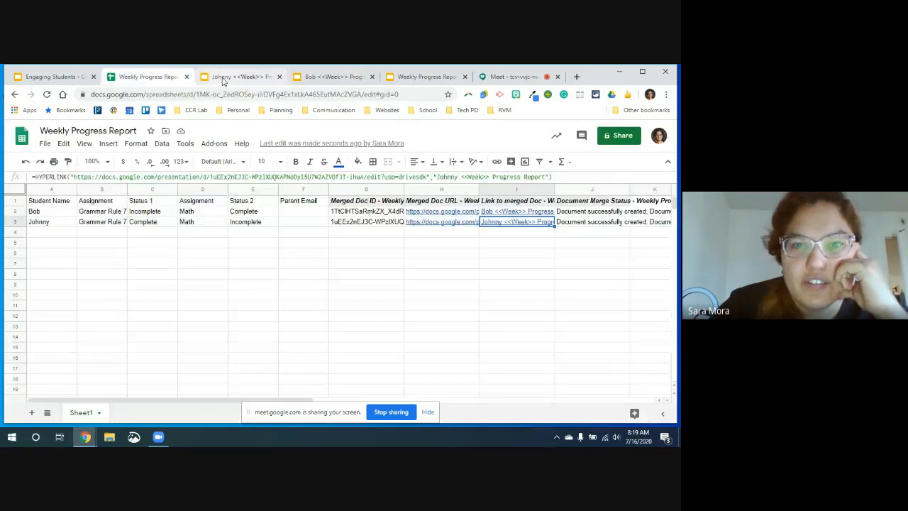
pyautogui.click(222, 78)
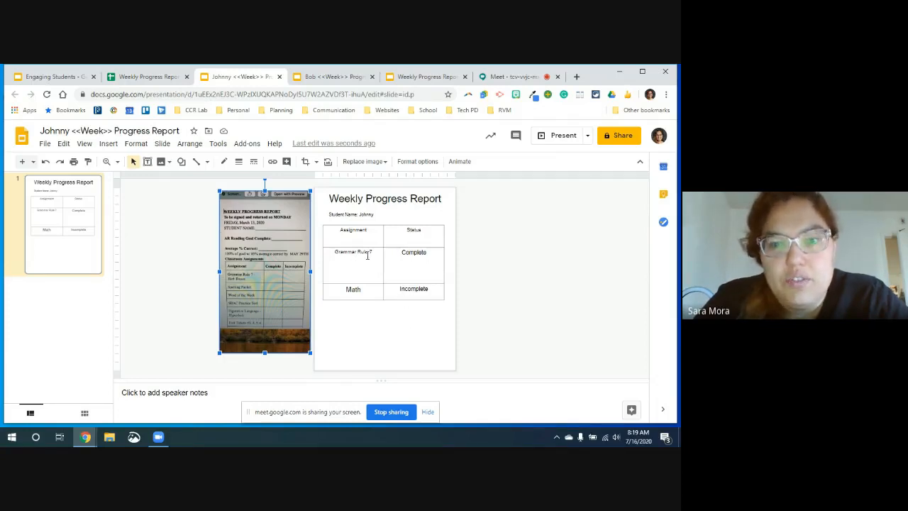
pyautogui.click(512, 77)
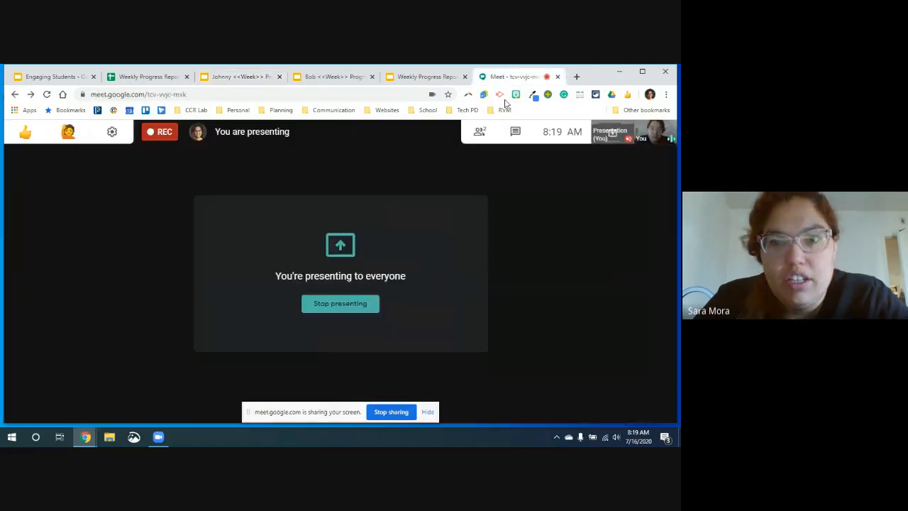